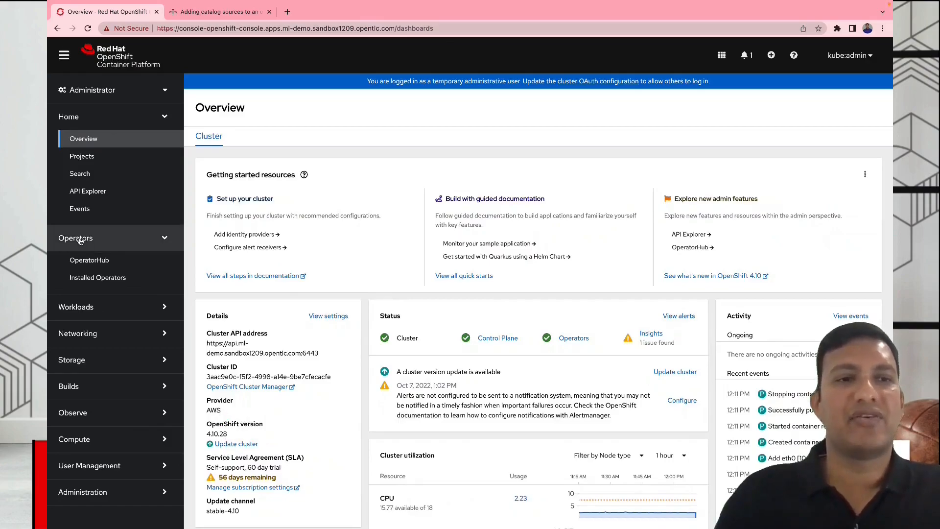
# - Search OperatorHub for "cloud pak" and open the details of the Cloud Pak for Data Platform Operator
pyautogui.click(89, 260)
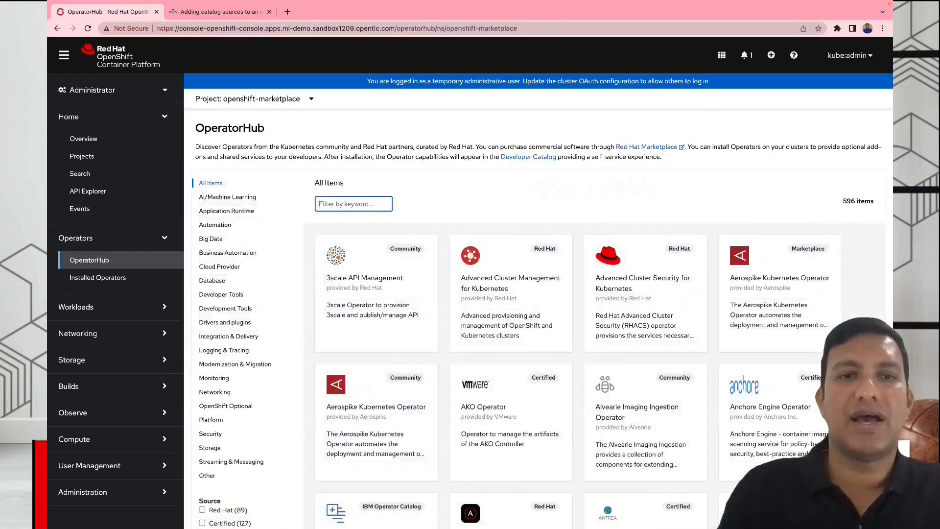
pyautogui.click(381, 200)
pyautogui.write('cloud pak')
pyautogui.click(370, 277)
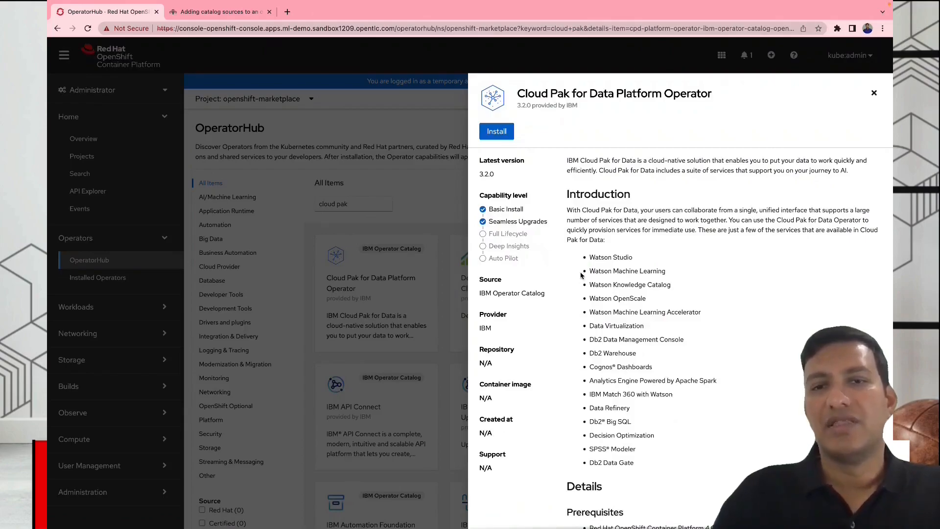
# - Review the operator's list of available services and switch to the documentation page on adding catalog sources
pyautogui.moveTo(586, 256); pyautogui.dragTo(644, 476)
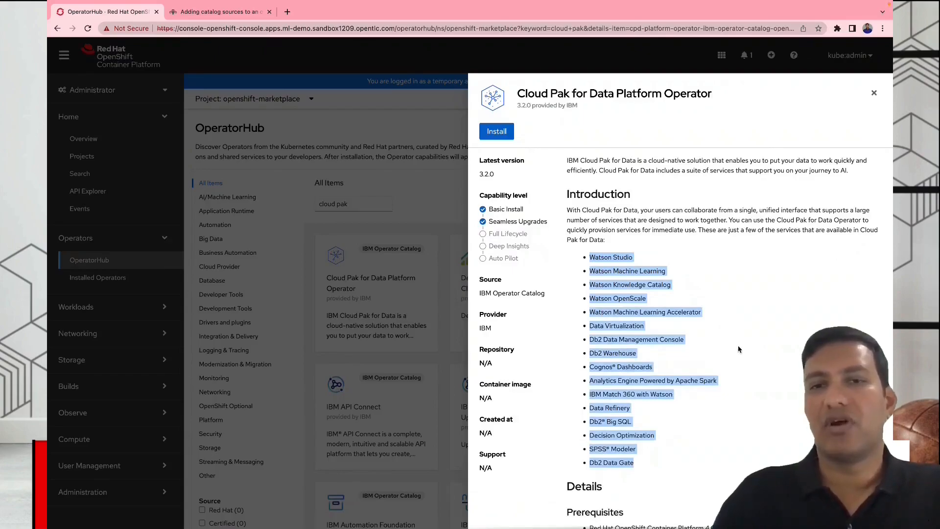
pyautogui.click(759, 255)
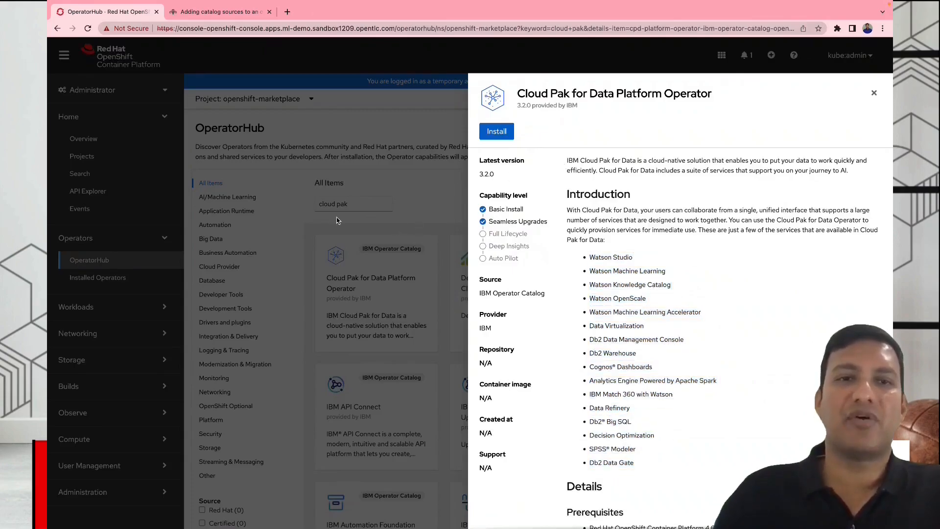
pyautogui.click(219, 12)
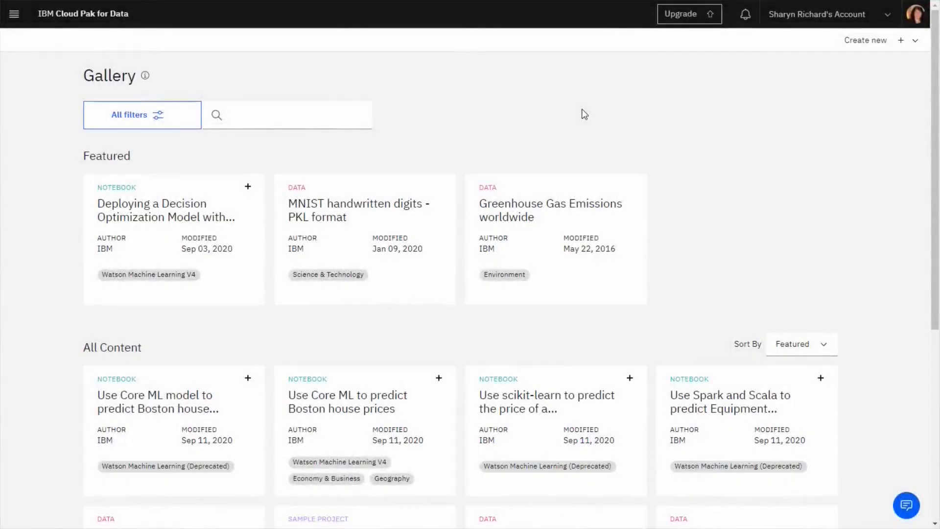
# - Search the Gallery for "gosales", open the GoSales data set and preview its rows
pyautogui.click(346, 105)
pyautogui.write('gosales')
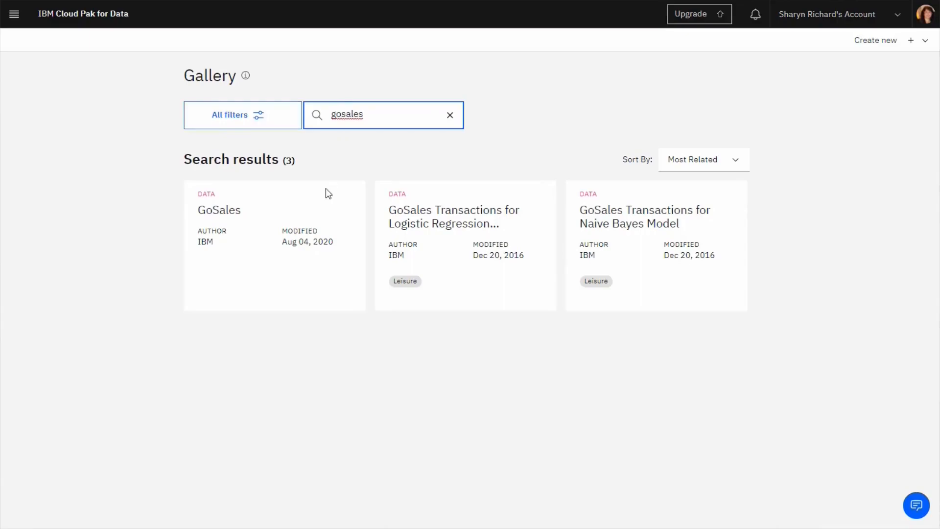
pyautogui.click(281, 277)
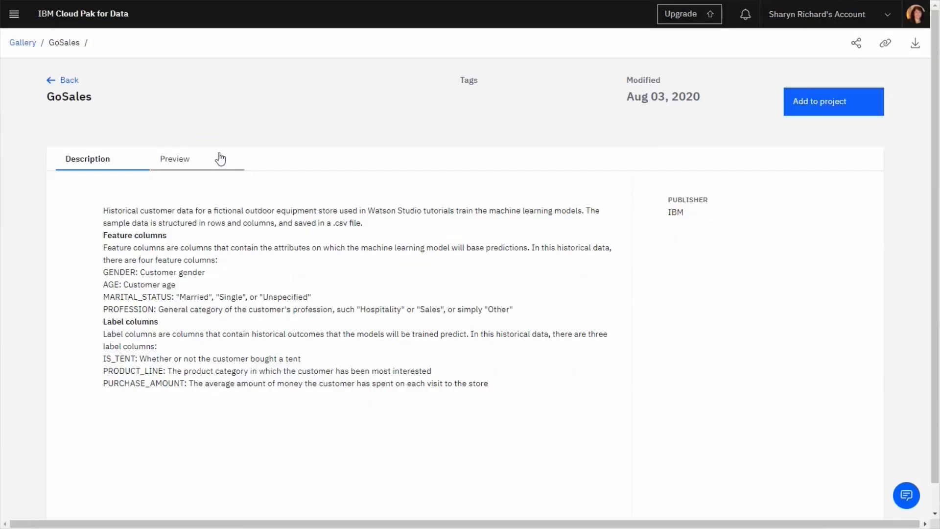
pyautogui.click(219, 158)
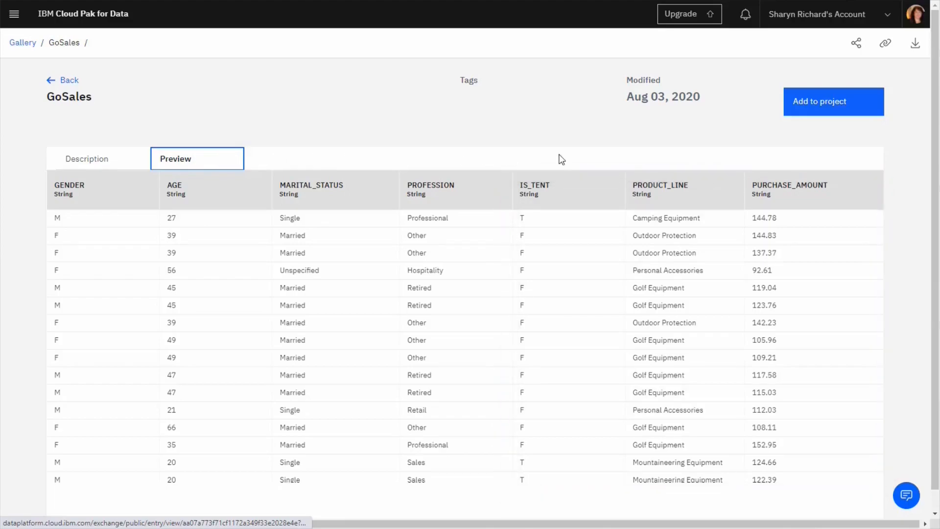
# - Add the GoSales data set to the Machine Learning project
pyautogui.click(847, 113)
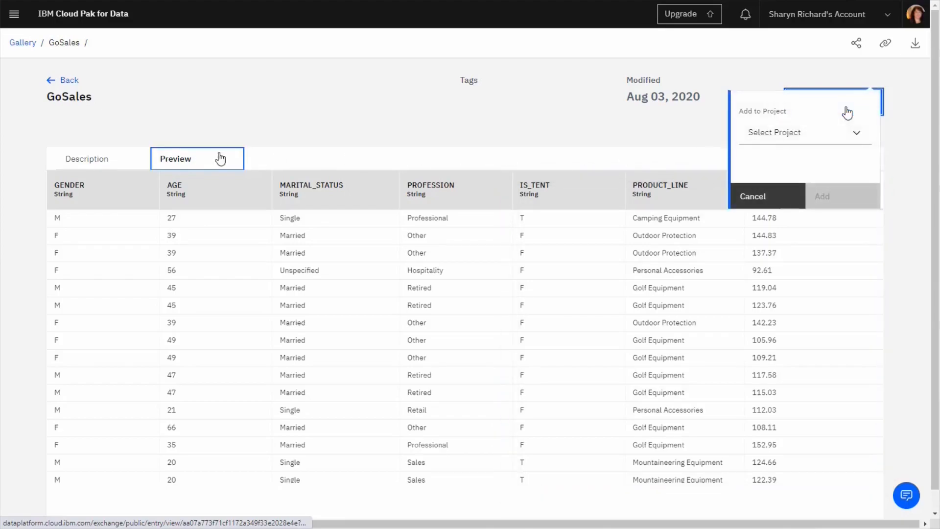
pyautogui.click(842, 133)
pyautogui.scroll(-3, 830, 187)
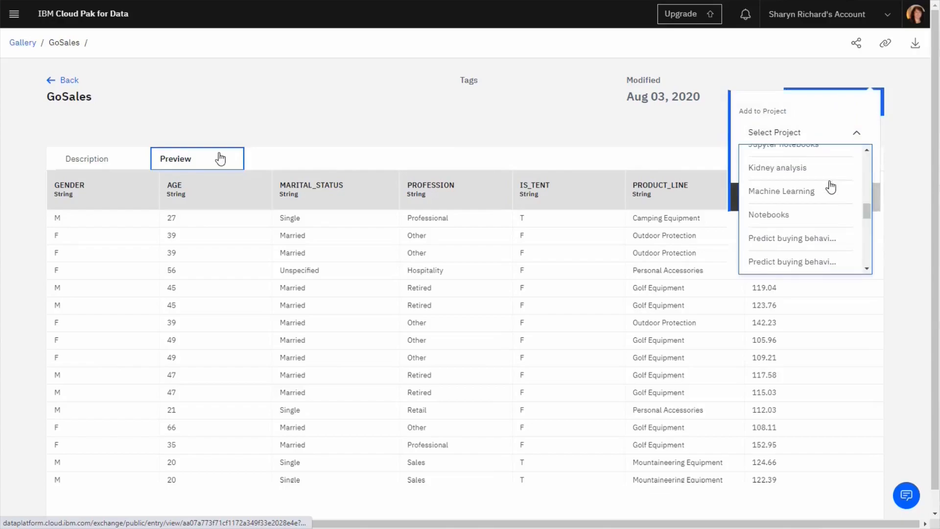
pyautogui.click(830, 191)
pyautogui.click(842, 207)
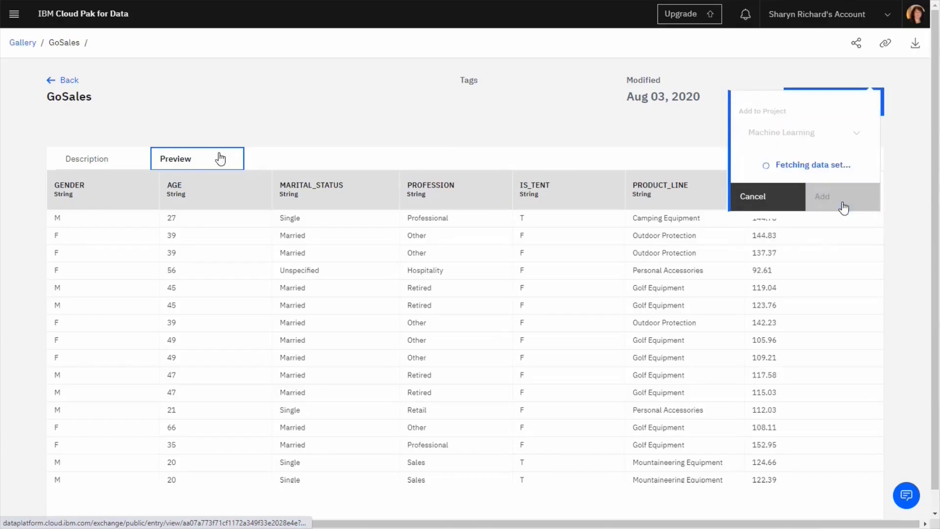
pyautogui.click(843, 207)
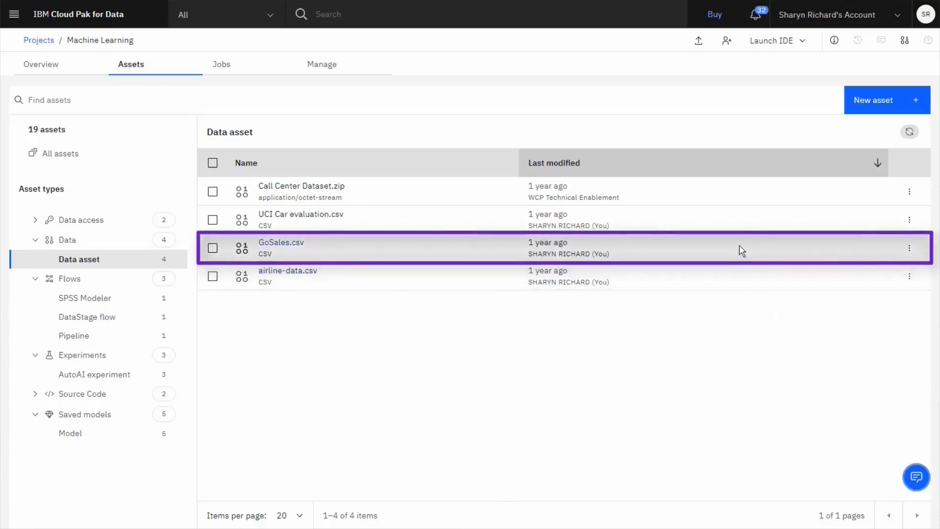
# - Create an AutoAI experiment named "GoSales Experiment" with the description "AutoAI experiment to build Binary Classification model for GoSales data set"
pyautogui.click(856, 110)
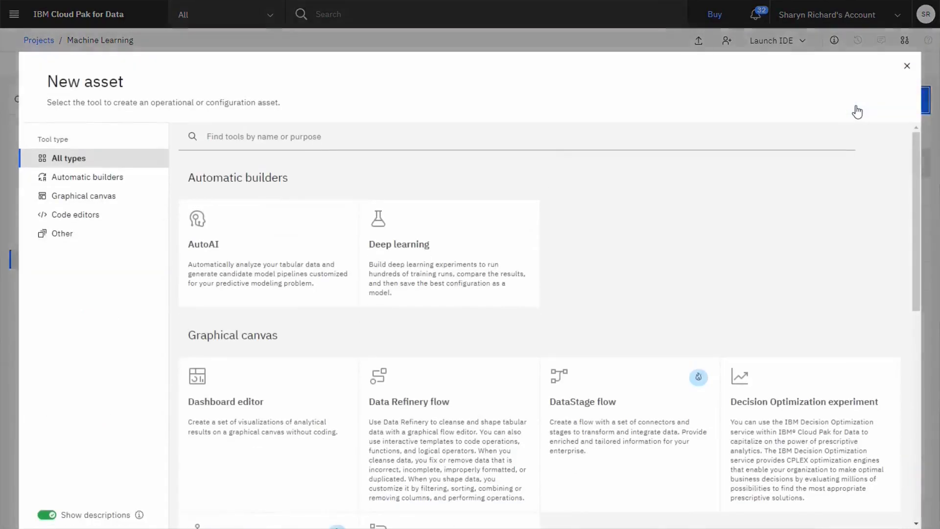
pyautogui.click(291, 232)
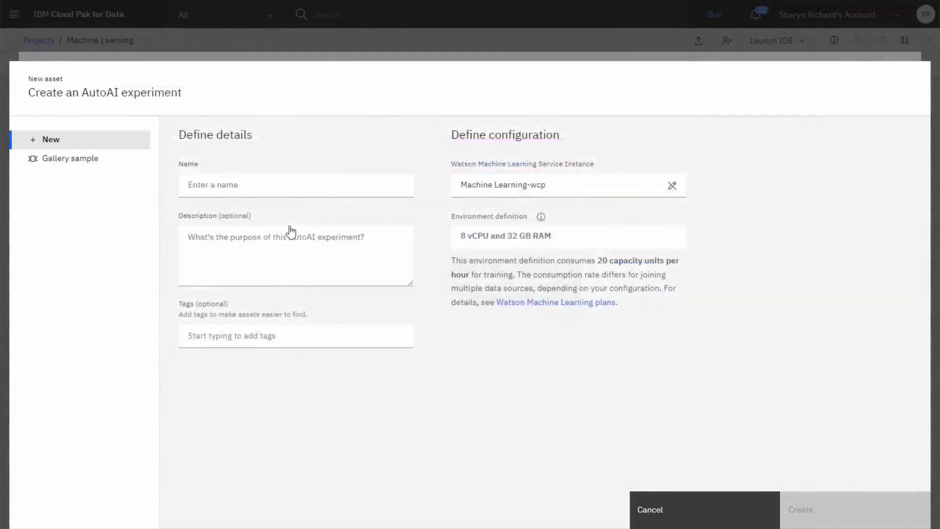
pyautogui.click(346, 189)
pyautogui.write('GoSales Experiment')
pyautogui.click(348, 237)
pyautogui.write('AutoAI experiment to build Binary Classification model for GoSales data set')
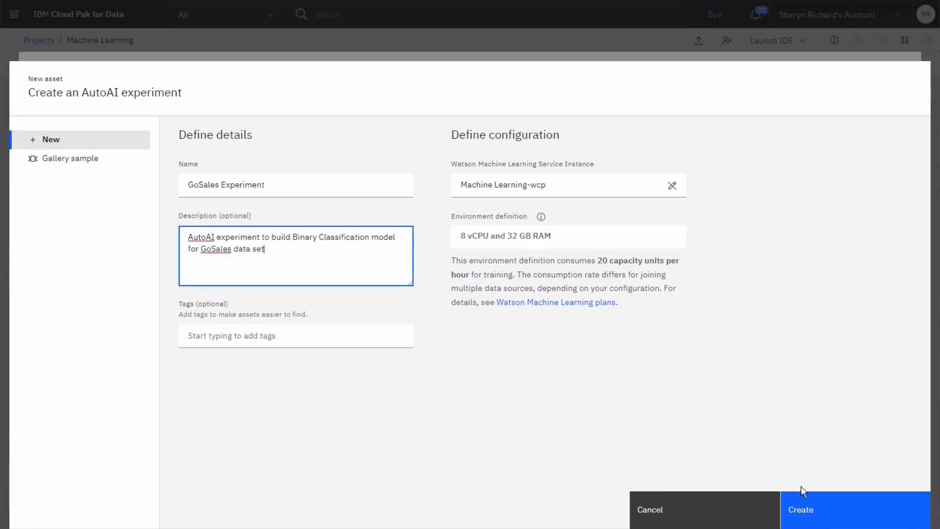
pyautogui.click(831, 520)
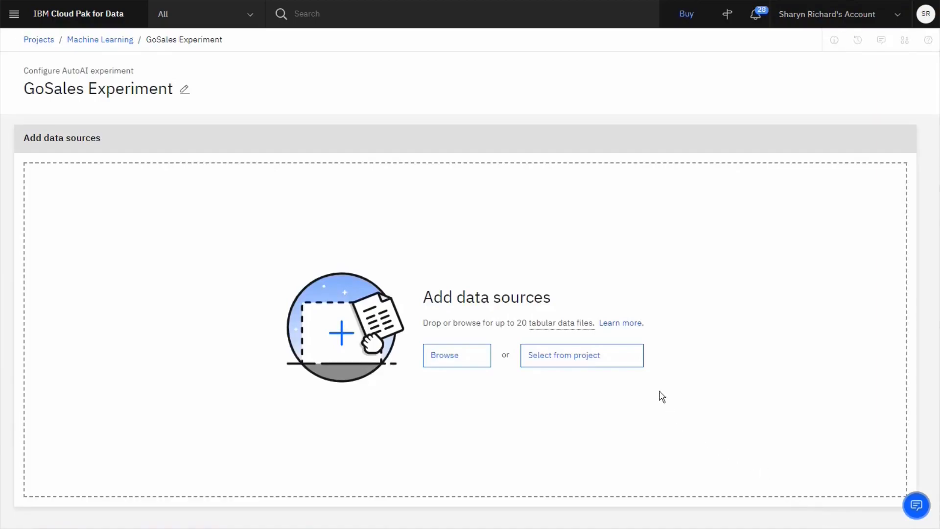
# - Add GoSales.csv from the project's data assets as the experiment's data source
pyautogui.click(623, 361)
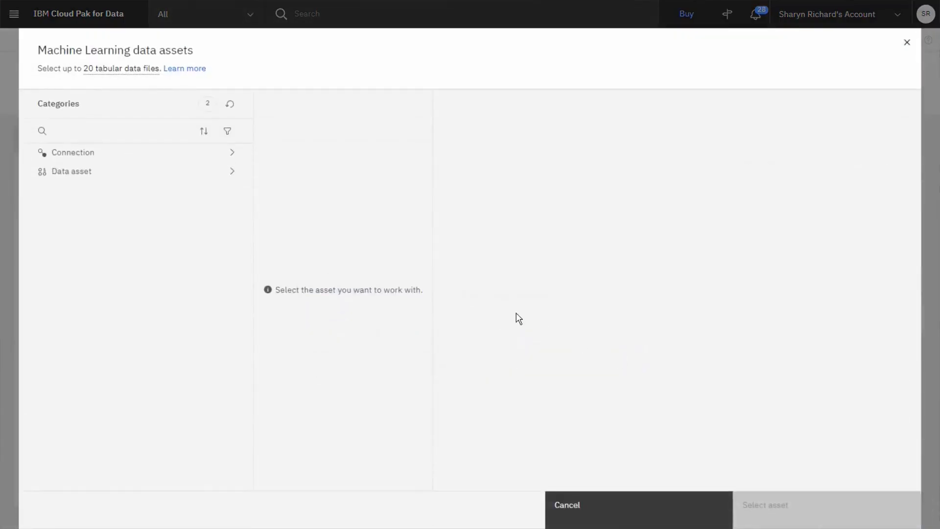
pyautogui.click(168, 175)
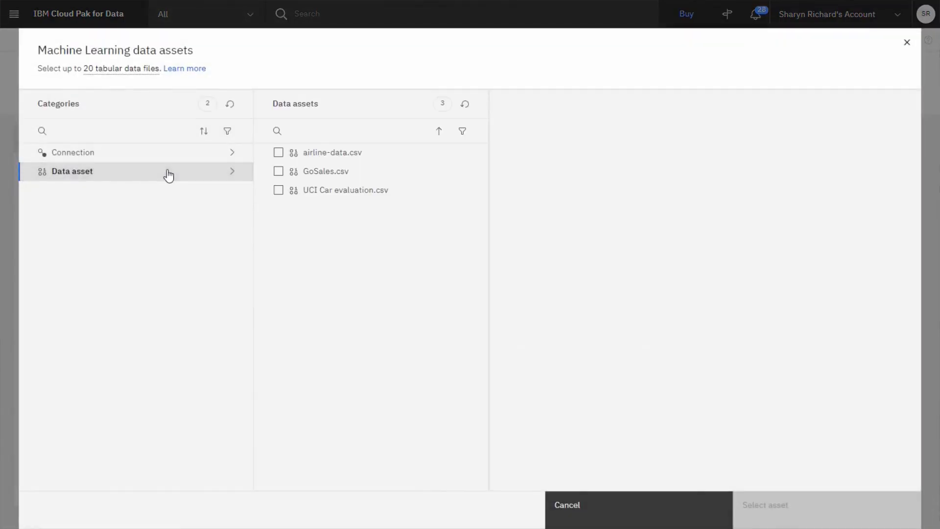
pyautogui.click(278, 172)
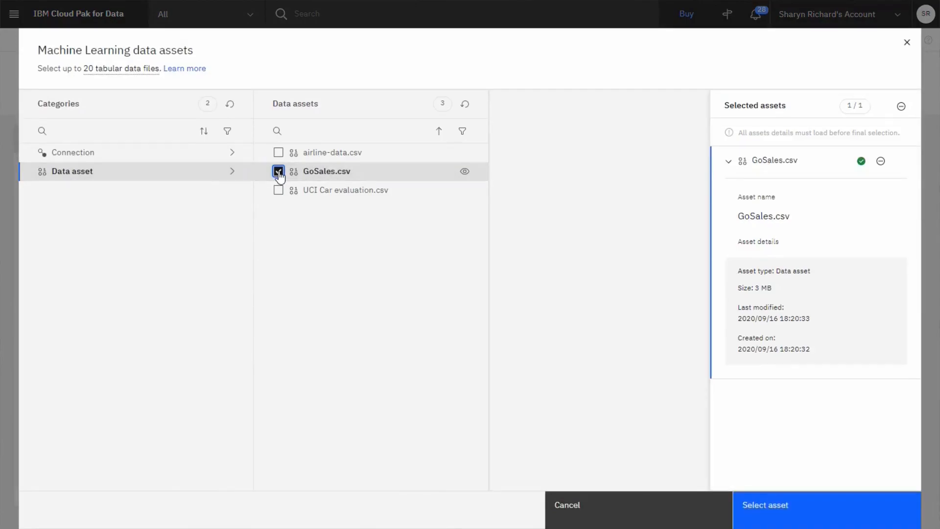
pyautogui.click(838, 512)
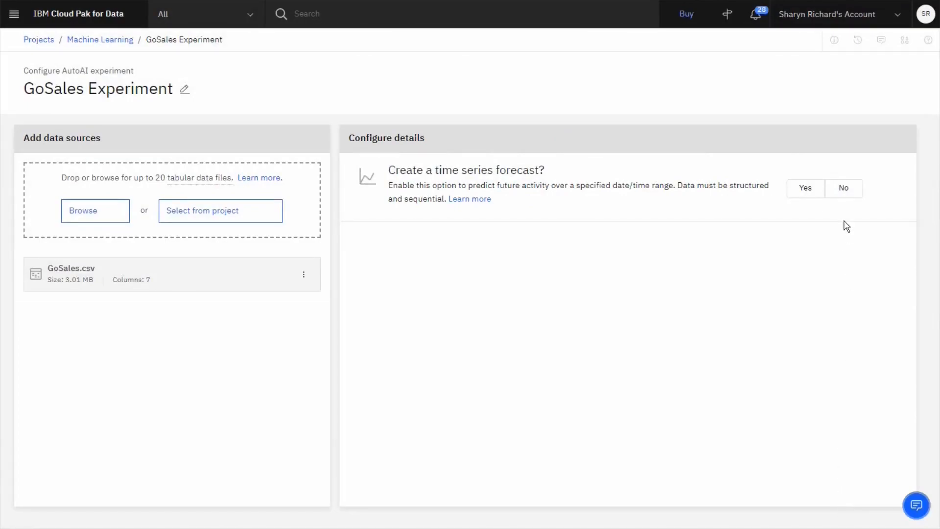
# - Decline the time series forecast and choose IS_TENT as the prediction column
pyautogui.click(843, 192)
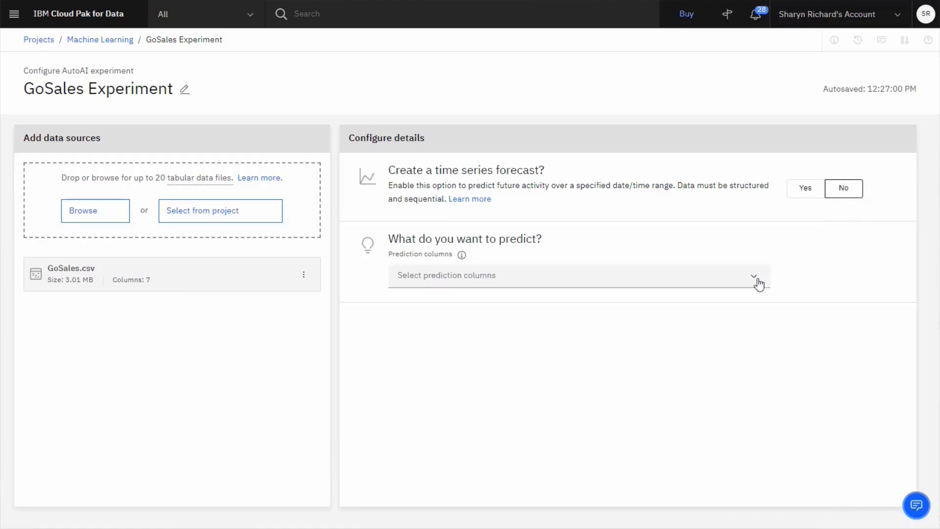
pyautogui.click(757, 281)
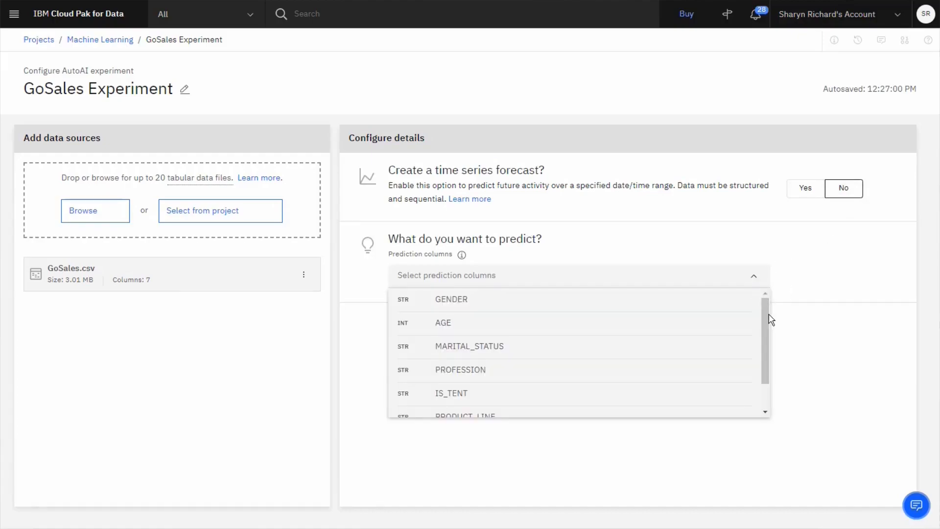
pyautogui.moveTo(771, 319); pyautogui.dragTo(771, 360)
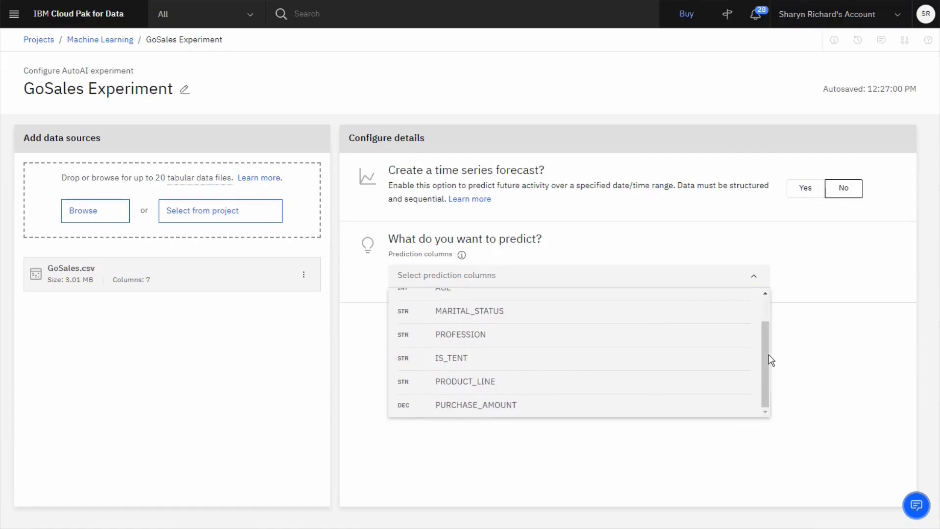
pyautogui.click(719, 365)
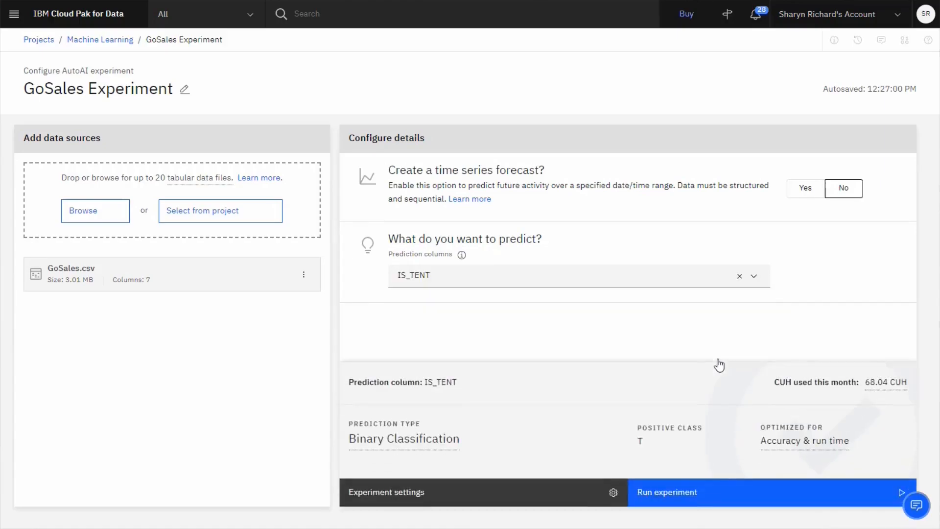
# - Run the GoSales experiment with its current settings
pyautogui.click(531, 493)
pyautogui.click(729, 520)
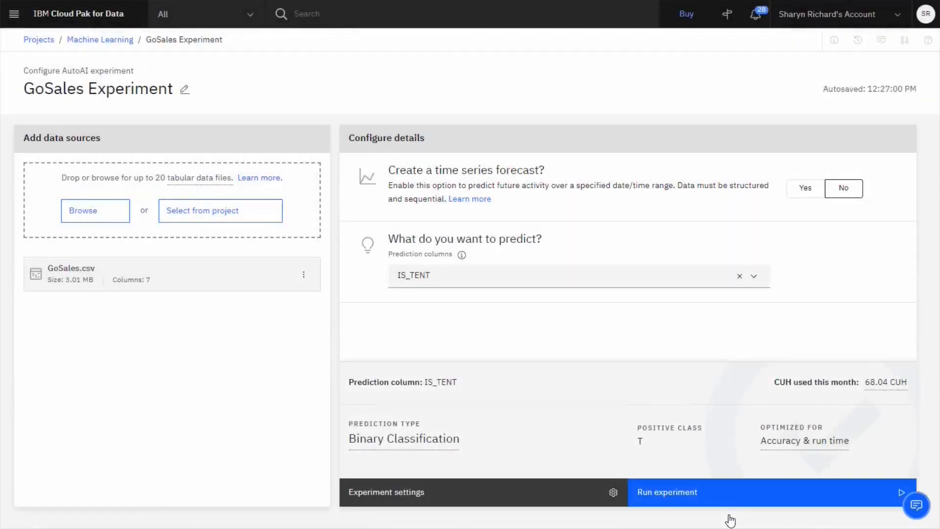
pyautogui.click(747, 497)
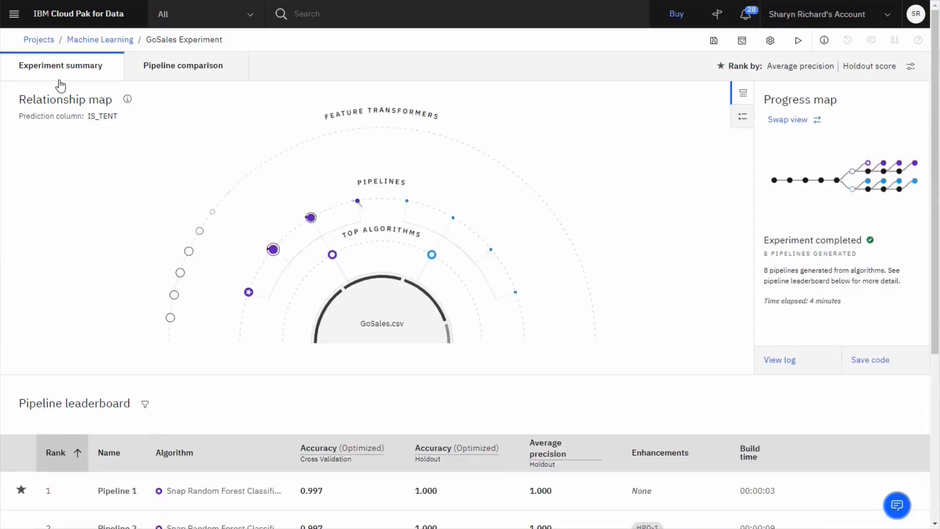
# - Review the pipeline leaderboard and examine Pipeline 1's model information, feature summary, confusion matrix and precision recall curve
pyautogui.scroll(-1, 181, 492)
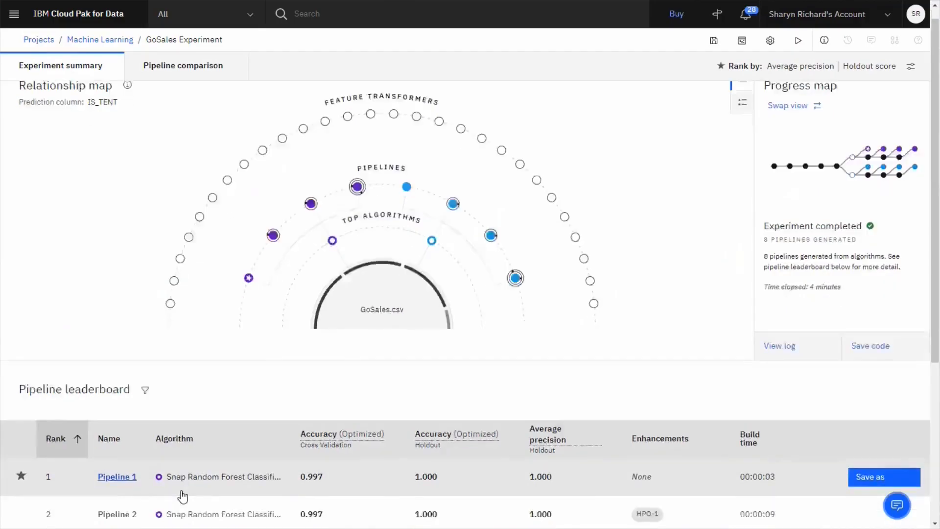
pyautogui.scroll(-5, 183, 495)
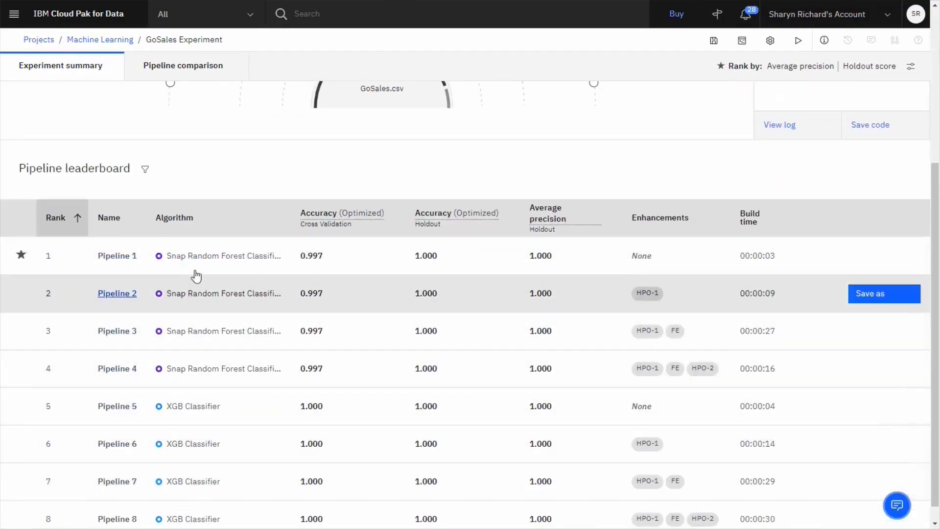
pyautogui.click(198, 259)
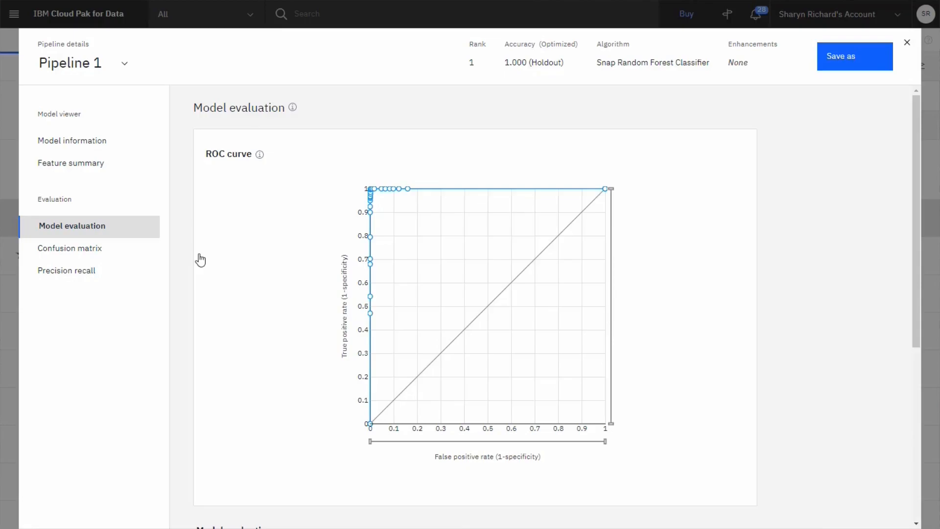
pyautogui.click(145, 145)
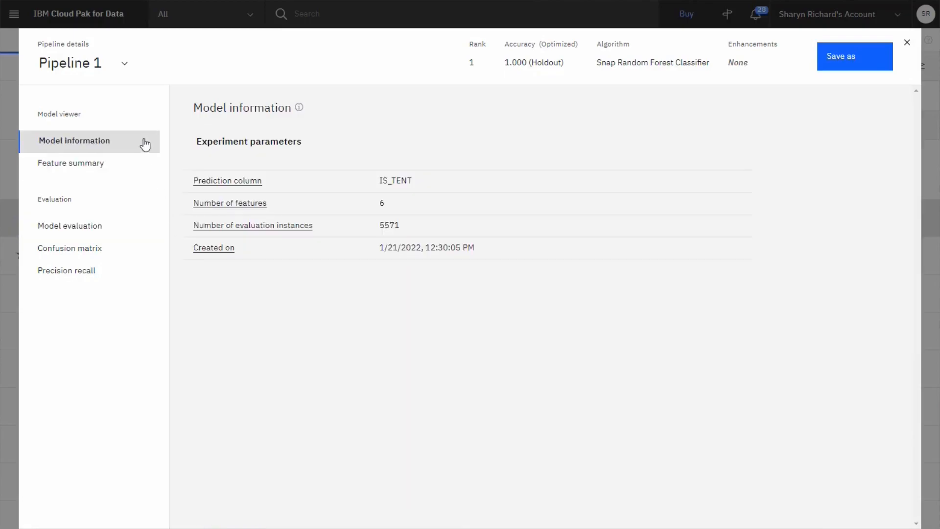
pyautogui.click(137, 165)
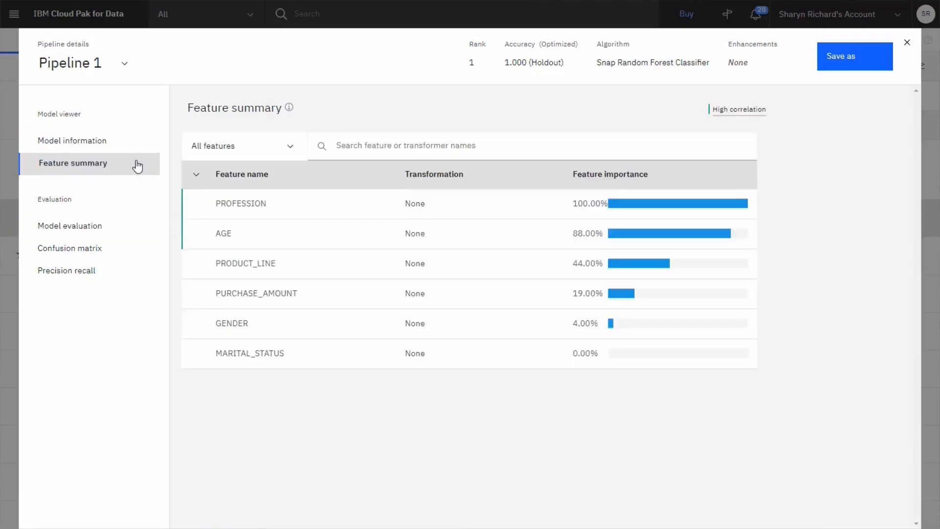
pyautogui.click(131, 253)
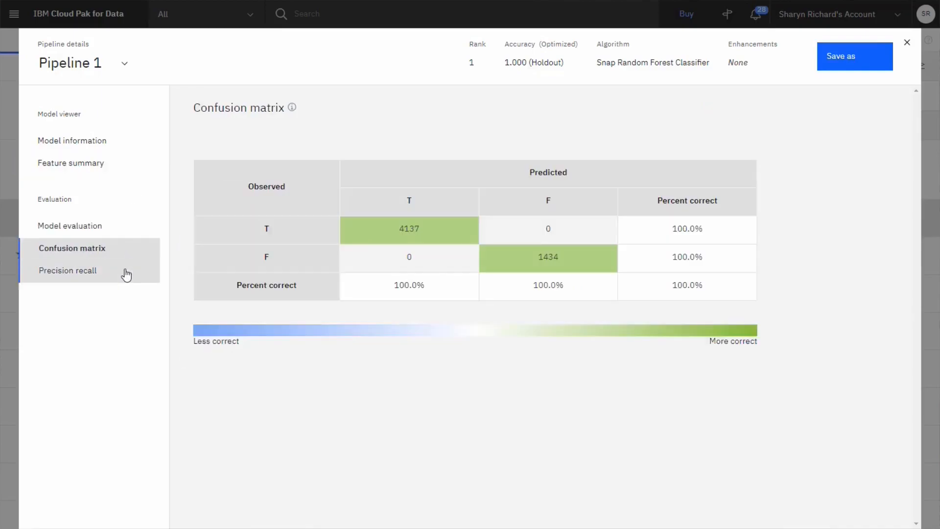
pyautogui.click(126, 276)
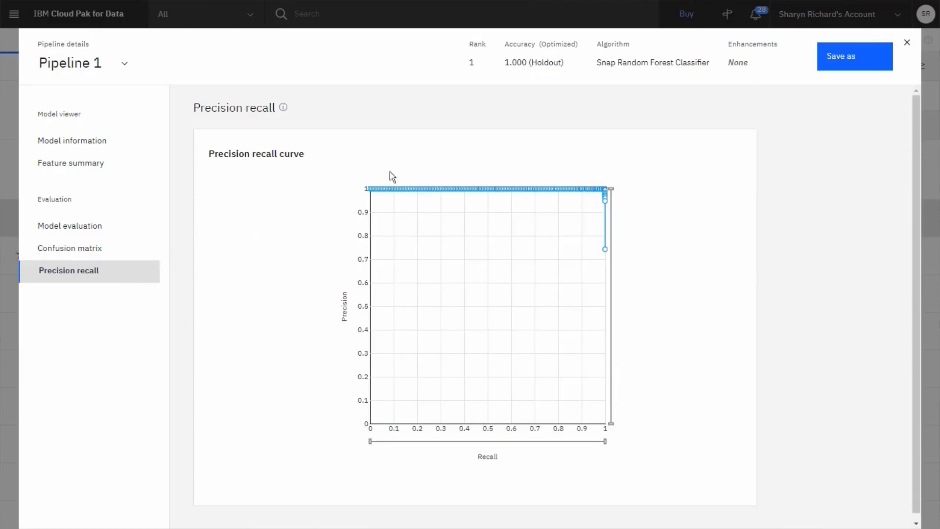
# - Save Pipeline 1 as a model asset in the project under the suggested name
pyautogui.click(860, 69)
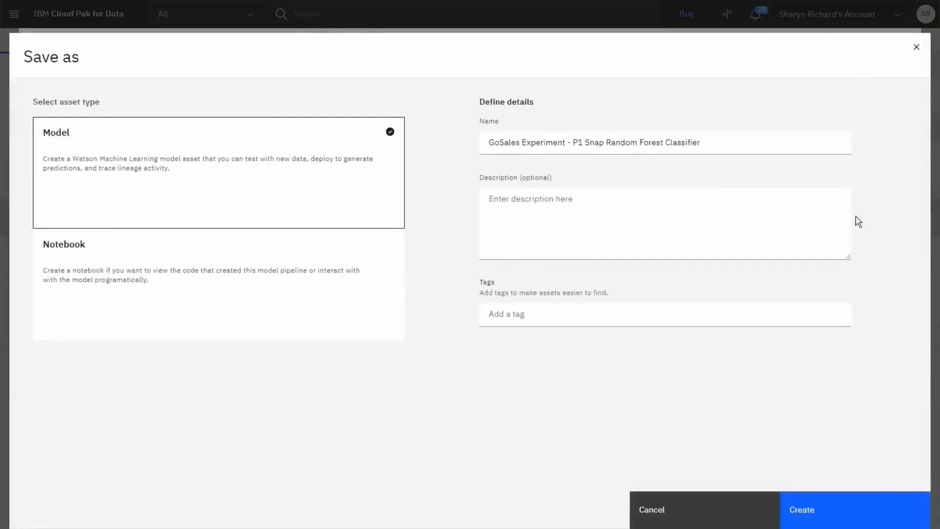
pyautogui.click(849, 513)
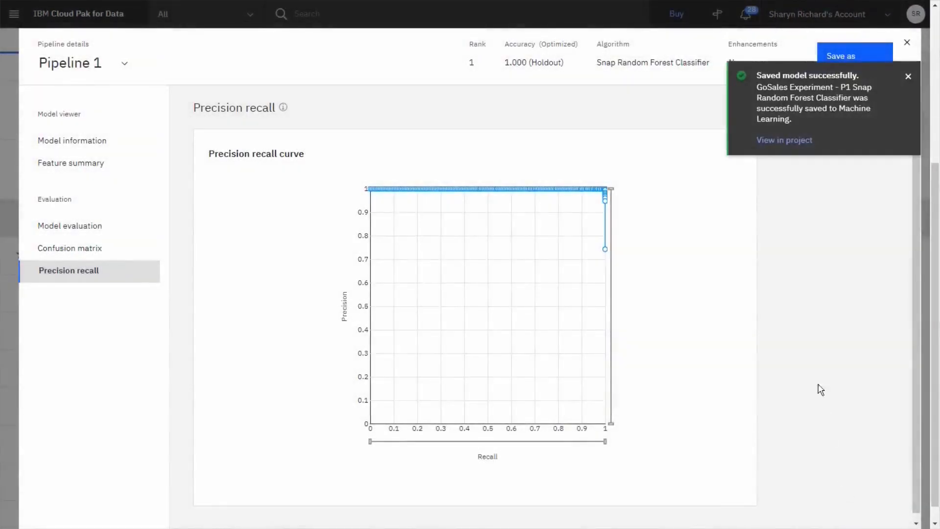
# - Open the saved model in the project and promote its current version to ML_deployment_space, choosing to go to the model after promoting
pyautogui.click(792, 146)
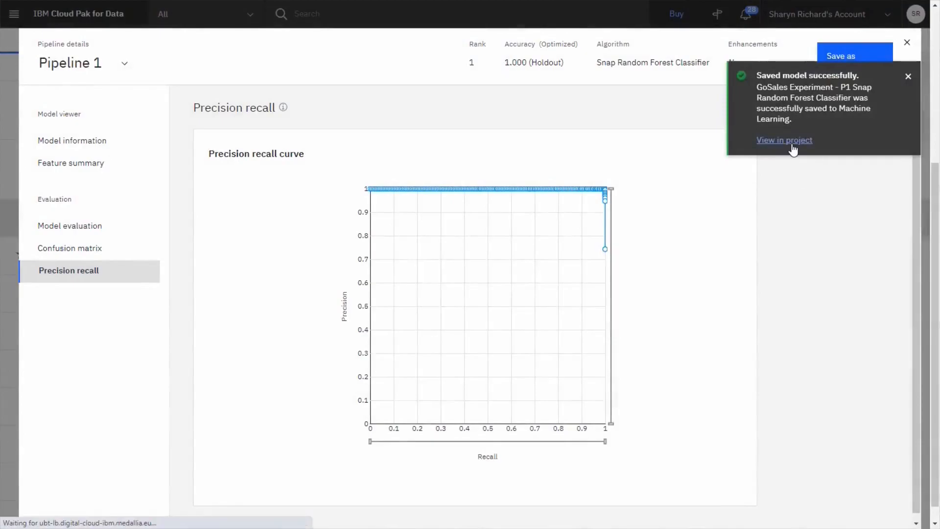
pyautogui.click(793, 147)
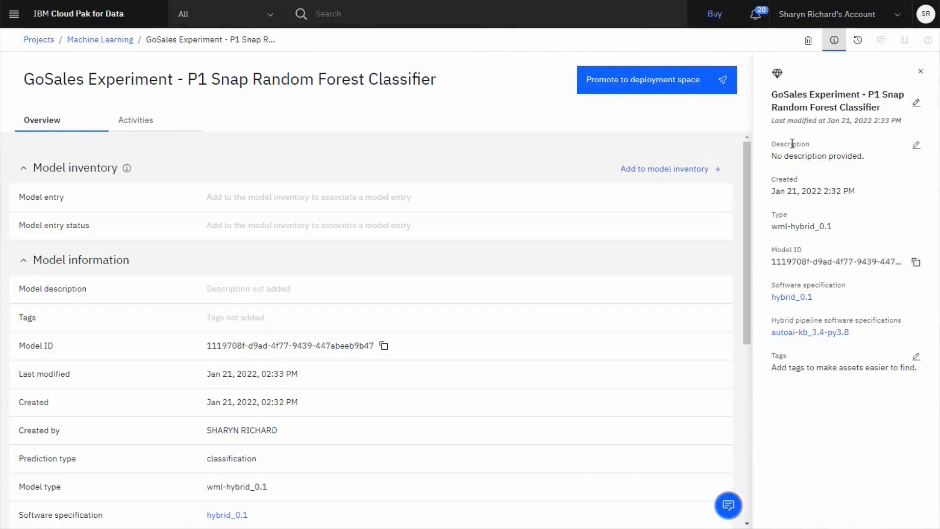
pyautogui.moveTo(749, 149); pyautogui.dragTo(753, 120)
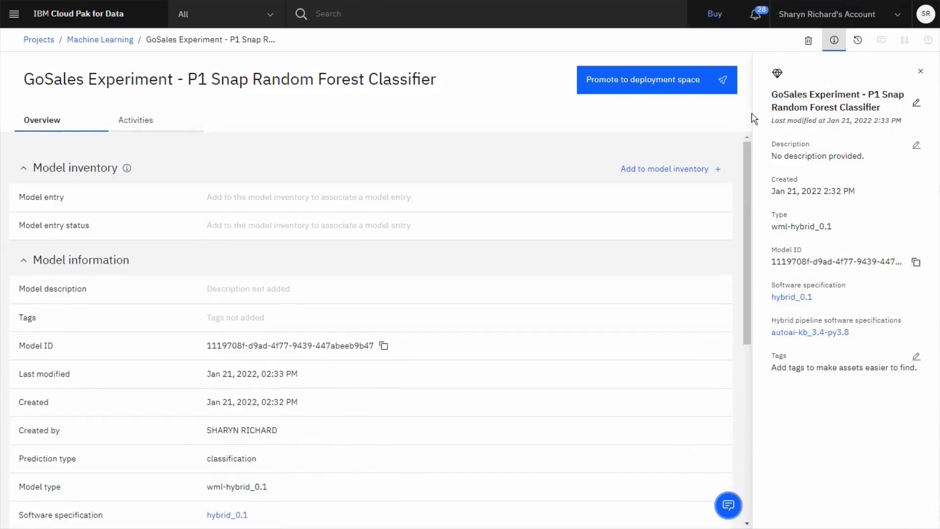
pyautogui.click(673, 97)
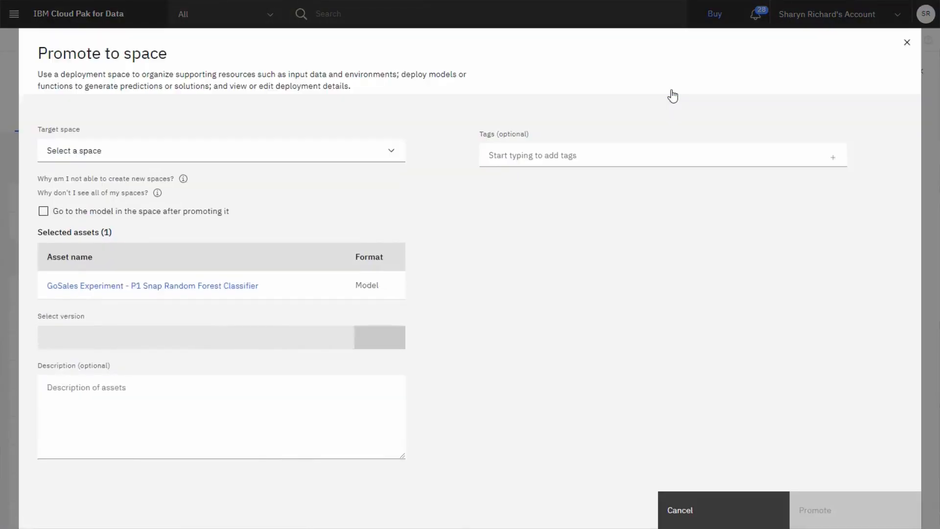
pyautogui.click(378, 151)
pyautogui.click(378, 179)
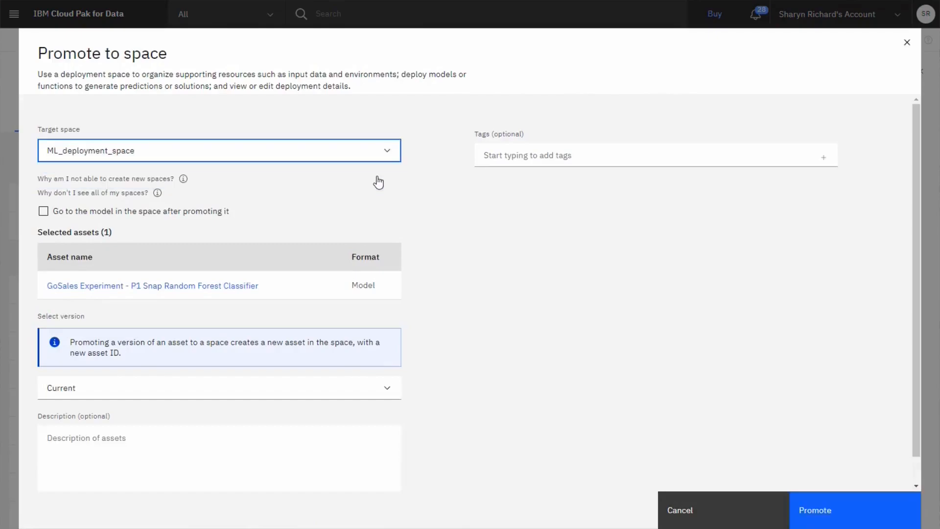
pyautogui.click(194, 215)
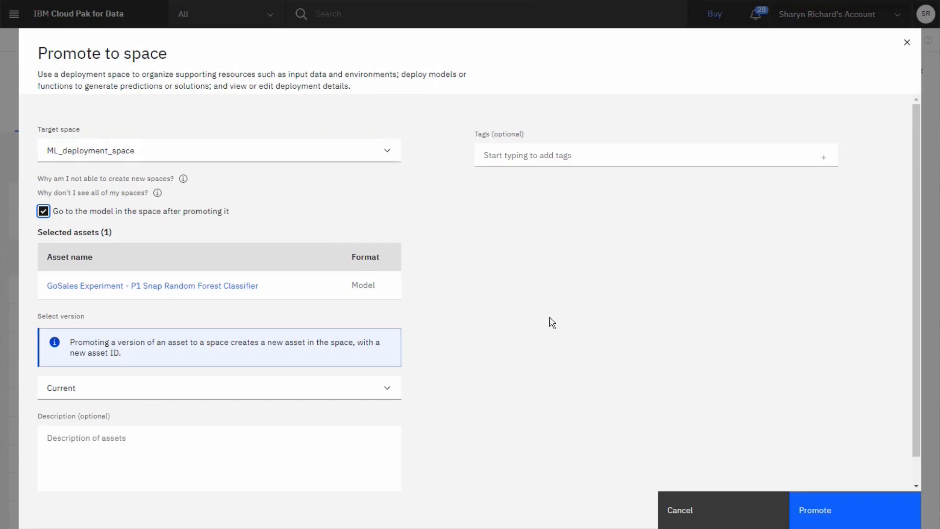
pyautogui.click(887, 509)
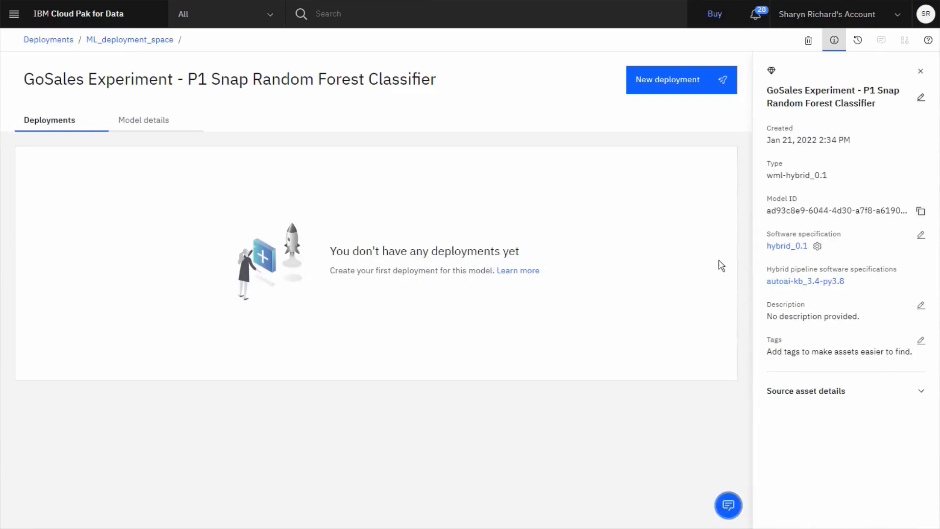
# - Create an online deployment of the promoted model named GoSales_deploy
pyautogui.click(686, 92)
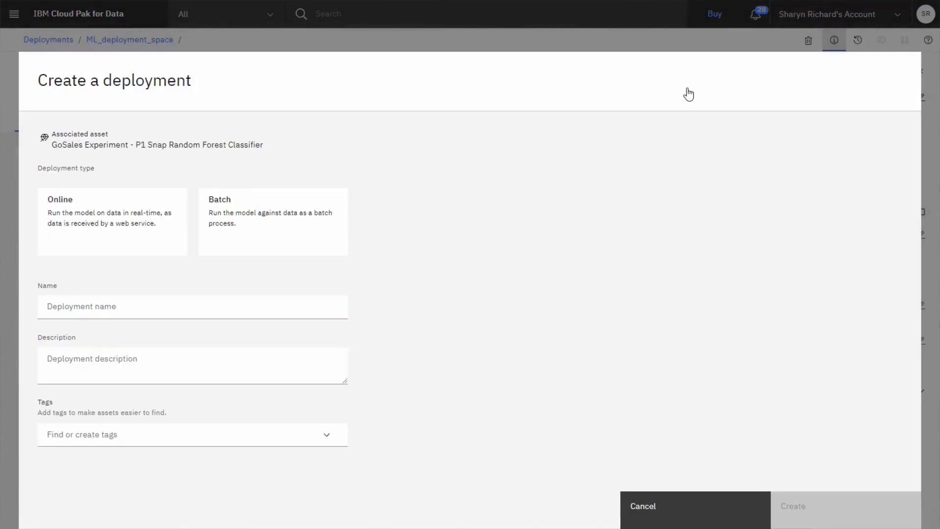
pyautogui.click(142, 208)
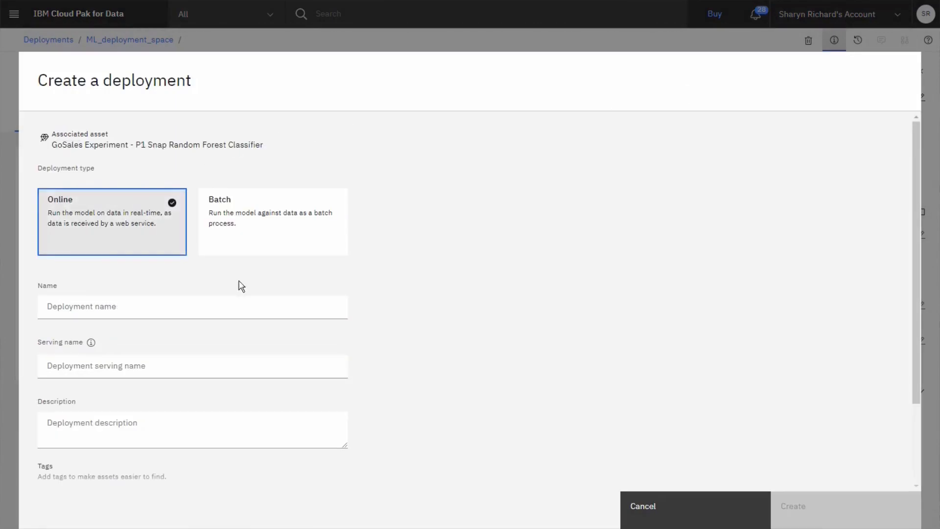
pyautogui.click(302, 309)
pyautogui.write('GoSales')
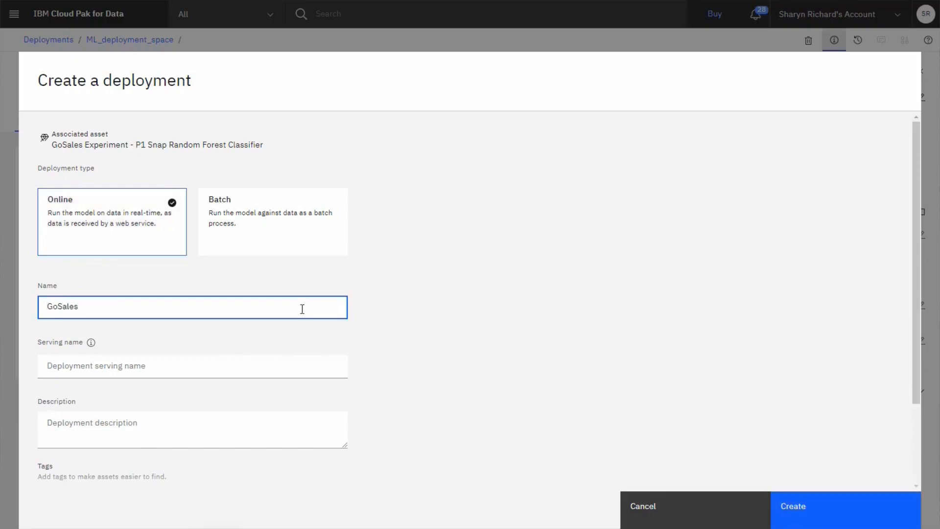
pyautogui.write('_deploy')
pyautogui.click(855, 518)
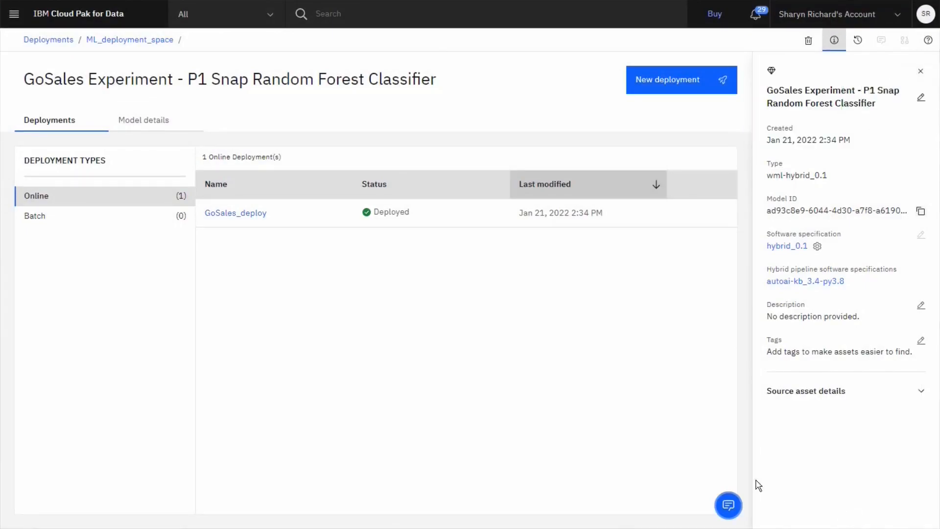
# - Open the GoSales_deploy deployment and examine its endpoint and the Java, JavaScript, Python and Scala code snippets
pyautogui.click(235, 214)
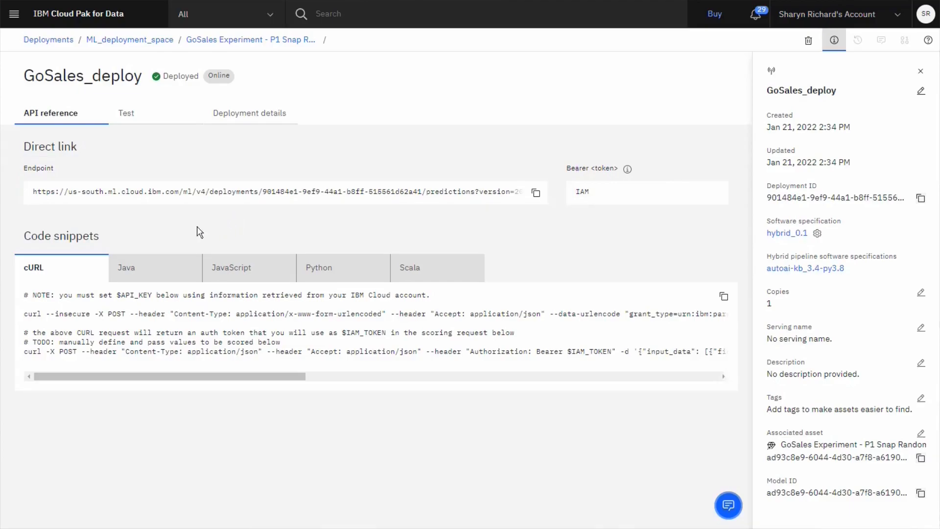
pyautogui.click(172, 267)
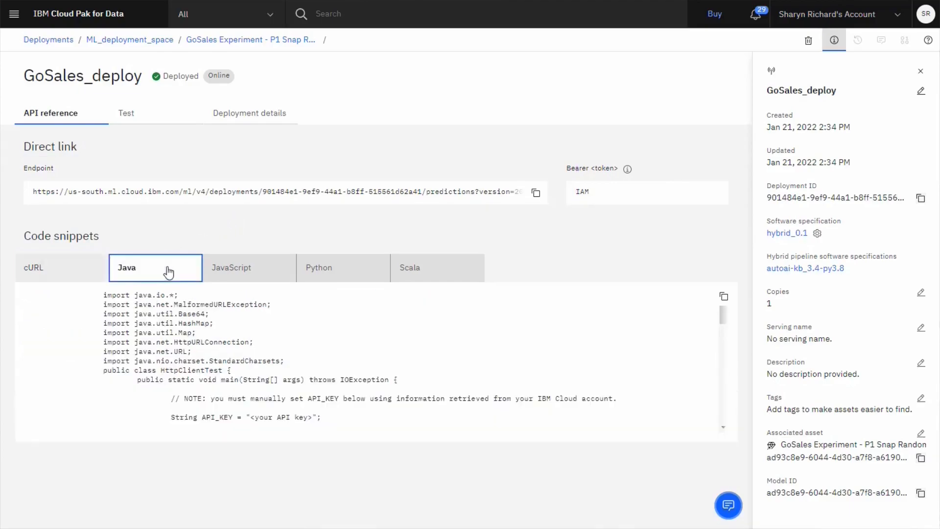
pyautogui.click(256, 270)
pyautogui.click(364, 271)
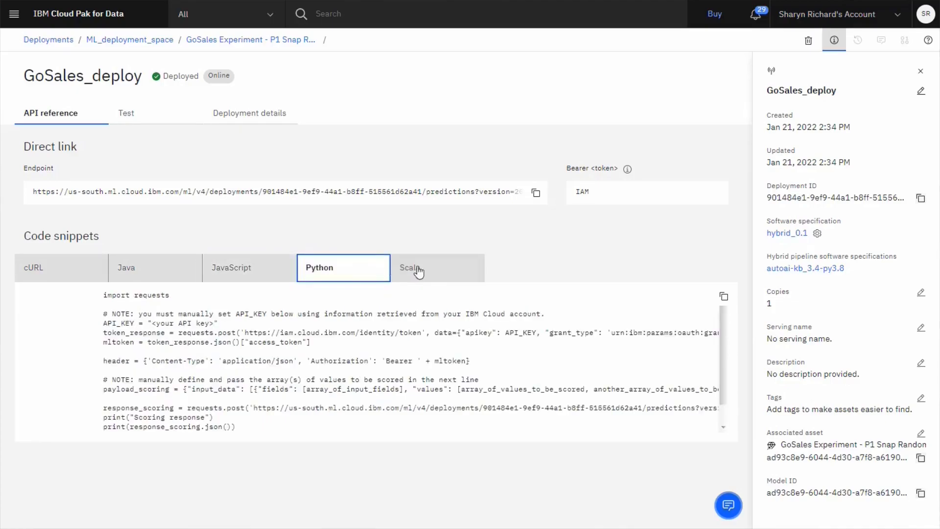
pyautogui.click(442, 268)
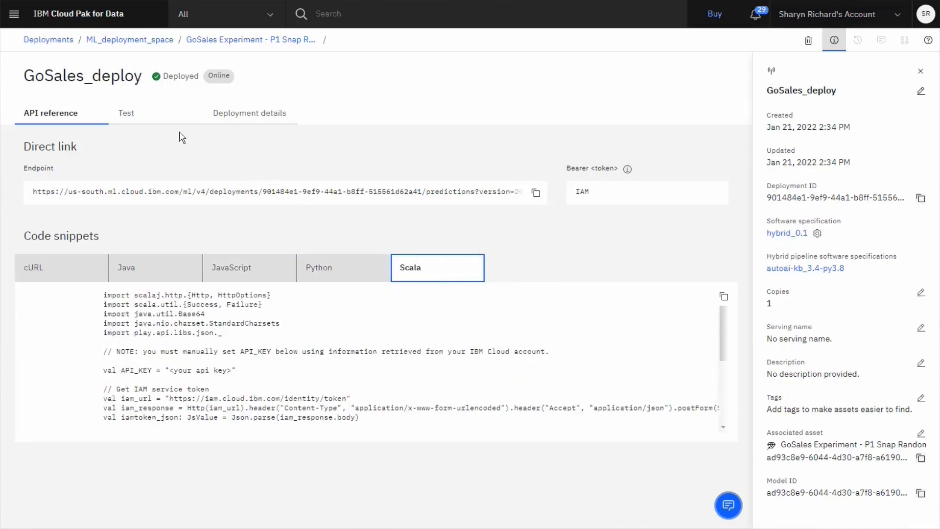
# - Request predictions using JSON input for two records: M, 27, Married, Professional, Camping Equipment, 144.78 and F, 50, Single, Professional, Mountaineering Equipment, 94.56
pyautogui.click(164, 116)
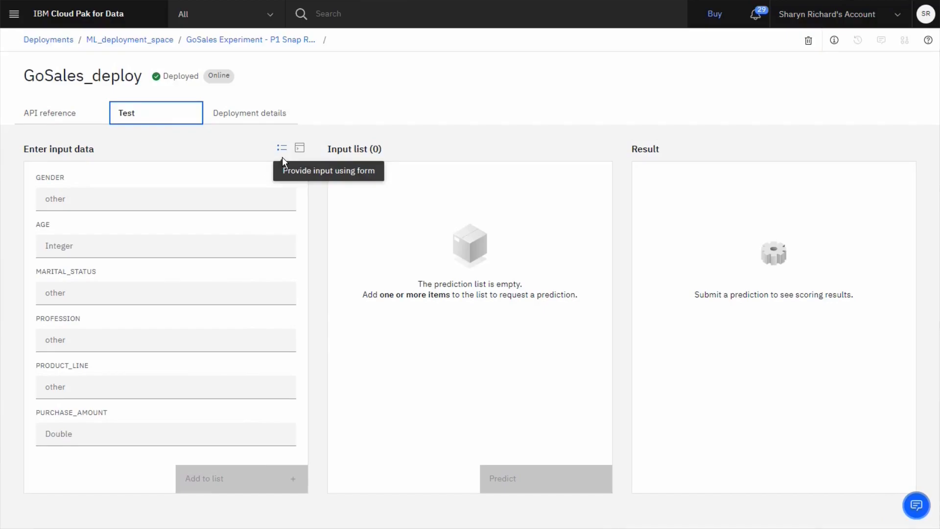
pyautogui.click(299, 148)
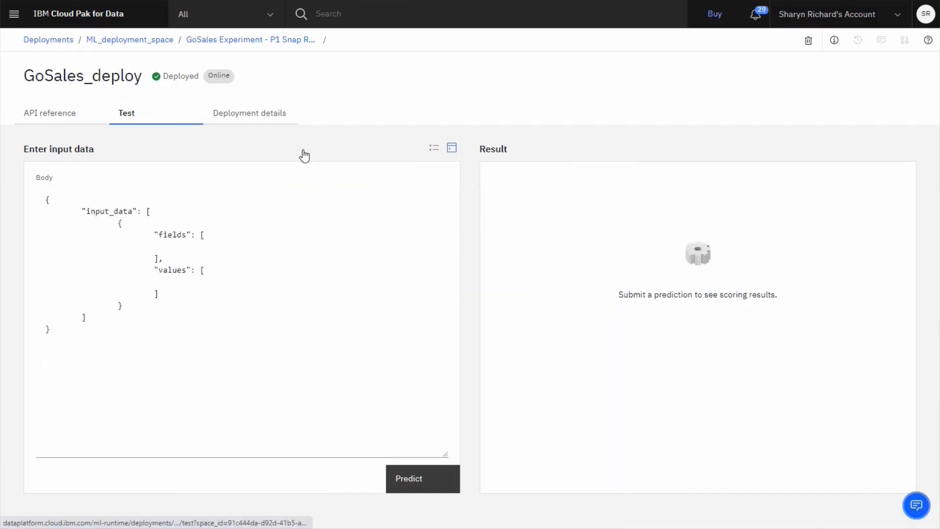
pyautogui.click(170, 337)
pyautogui.hotkey('ctrl', 'a')
pyautogui.write('{"input_data":[{ \t"fields": ["GENDER","AGE","MARITAL_STATUS","PROFESSION","PRODUCT_LINE","PURCHASE_AMOUNT"], \t"values": [["M",27,"Married", "Professional","Camping Equipment",144.78], ["F",50,"Single", "Professional","Mountaineering Equipment",94.56]] }]}')
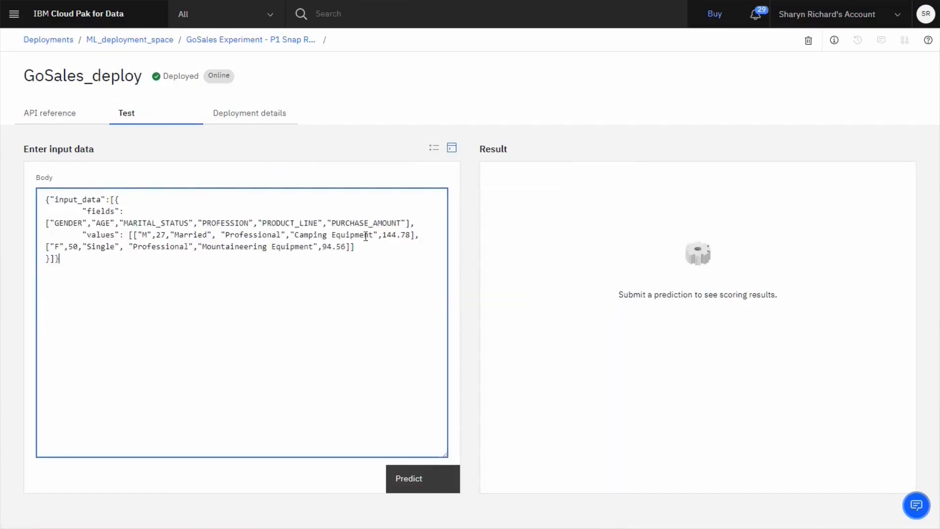
pyautogui.click(415, 489)
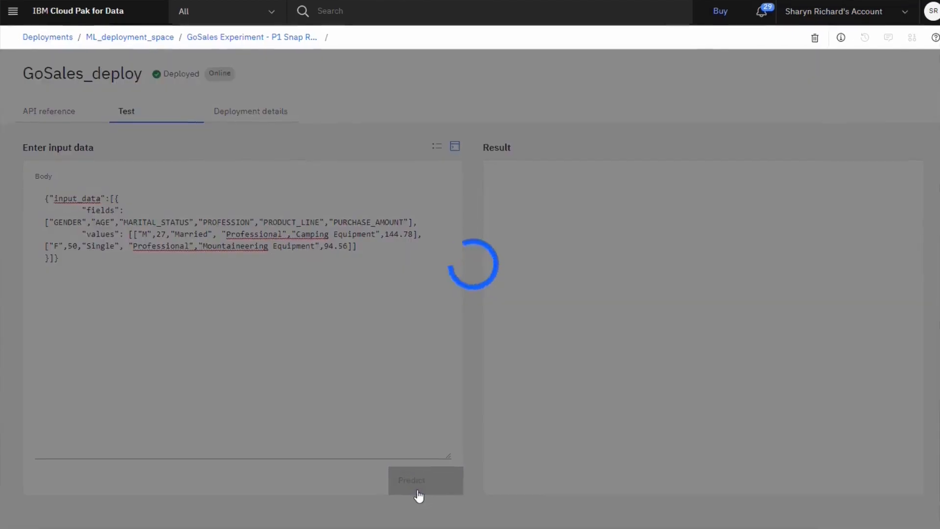